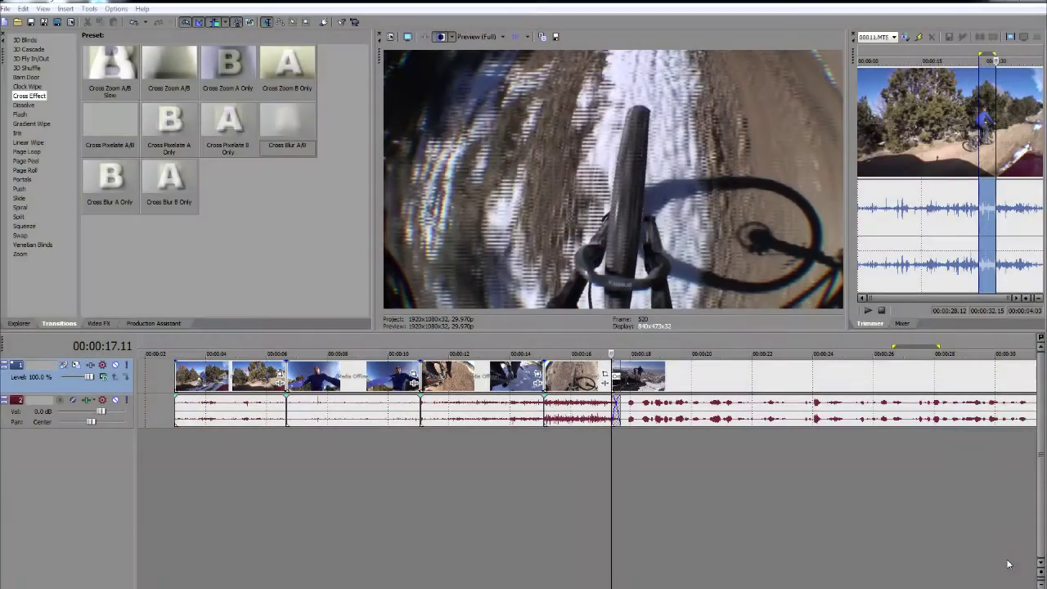
- Play the timeline from the start of the first clip to review the opening cut
left_click(173, 482)
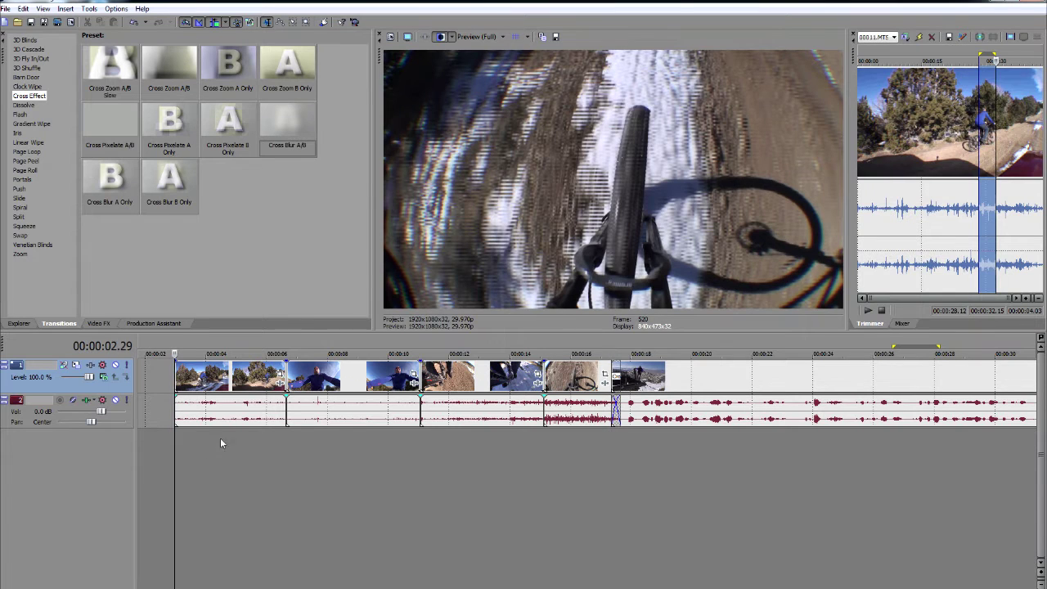
key("space")
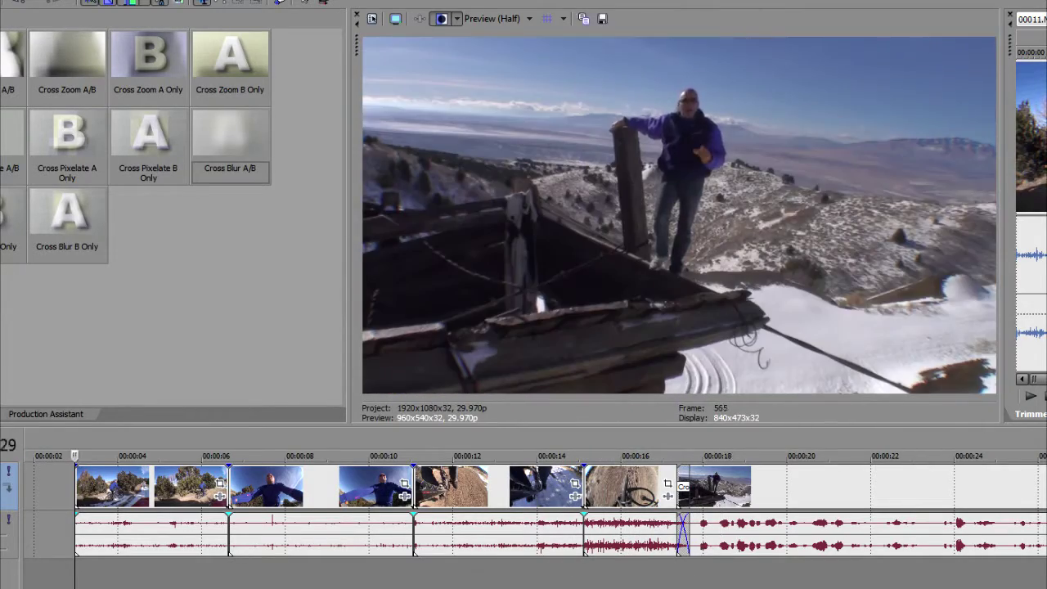
key("space")
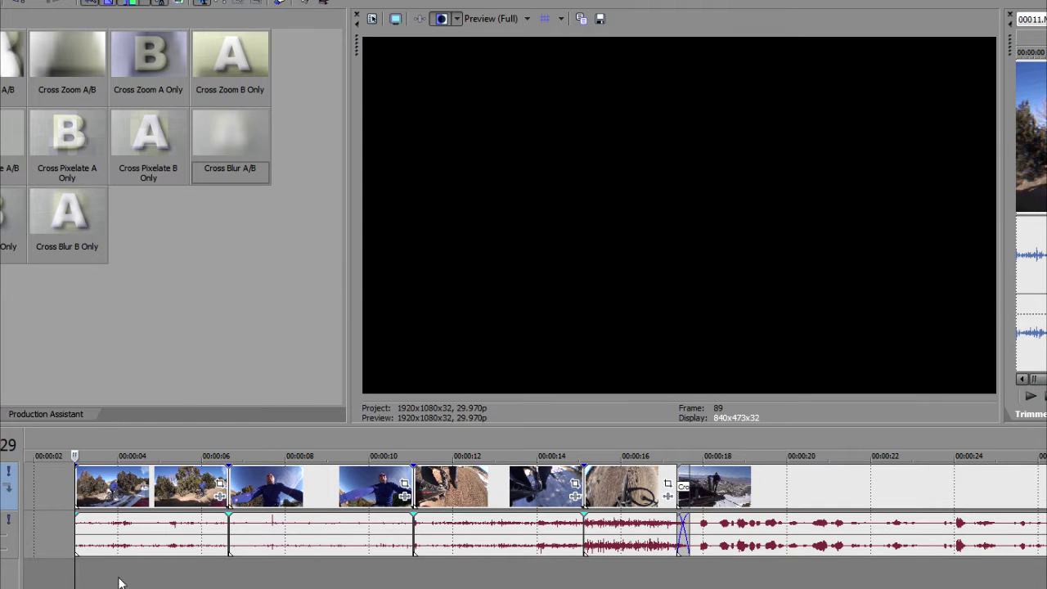
- Roll the cut between the trail clip and arms-out shot slightly earlier
left_click(176, 487)
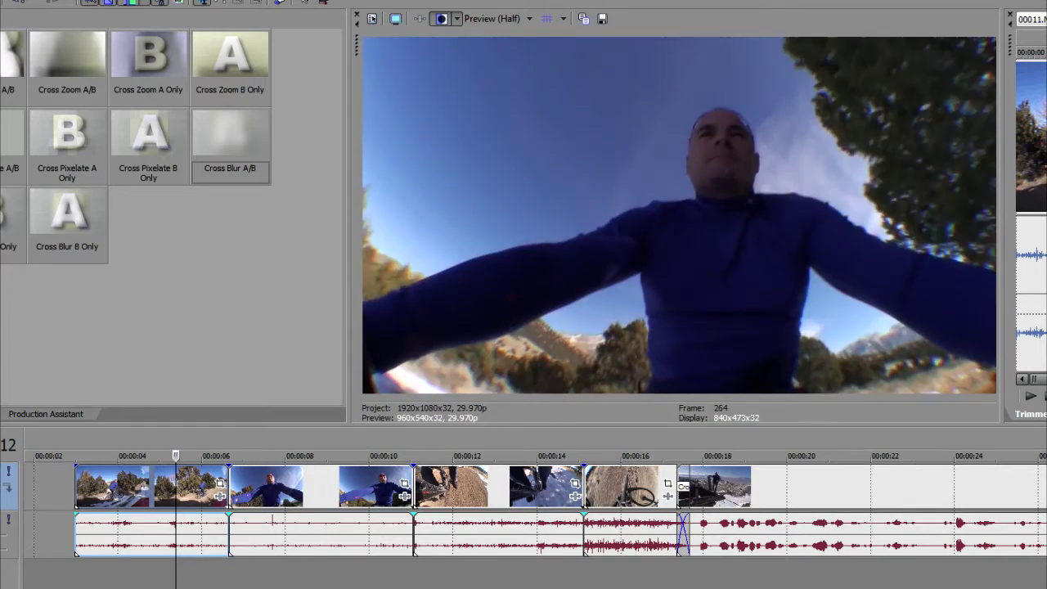
key("space")
key("space")
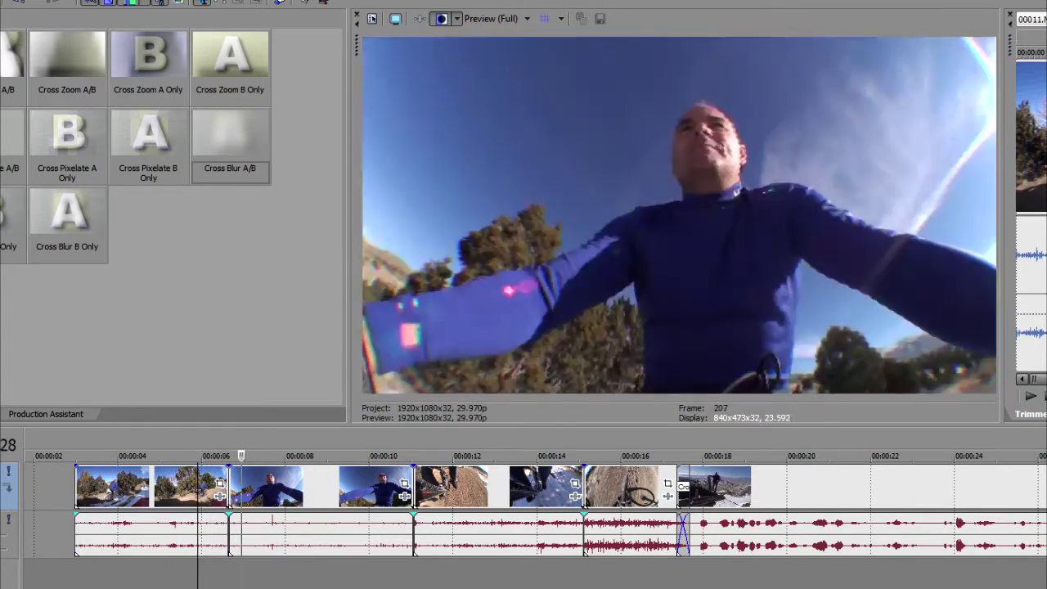
key("space")
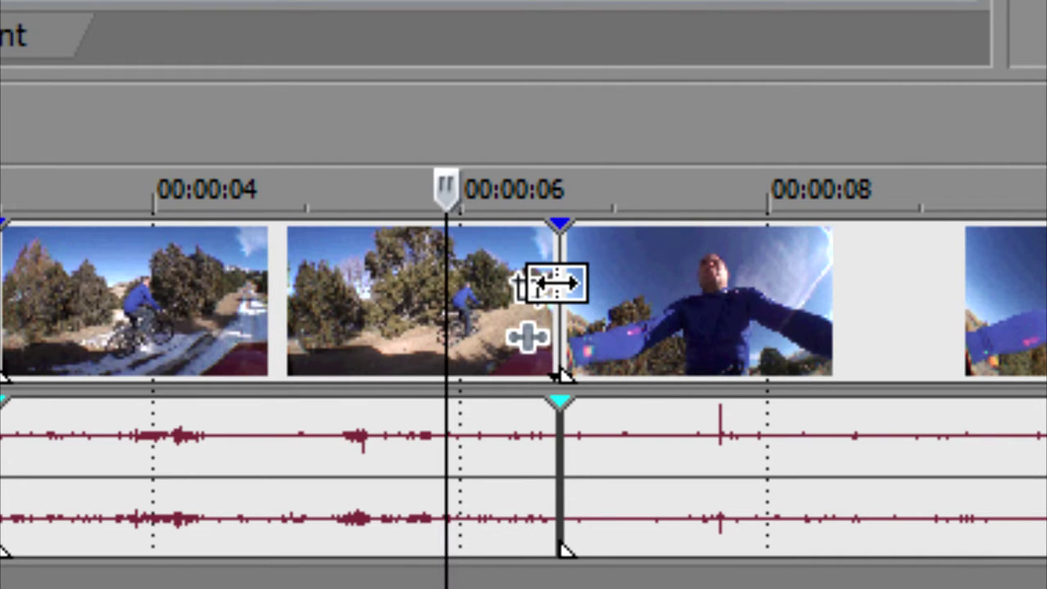
left_click_drag(556, 282, 538, 283)
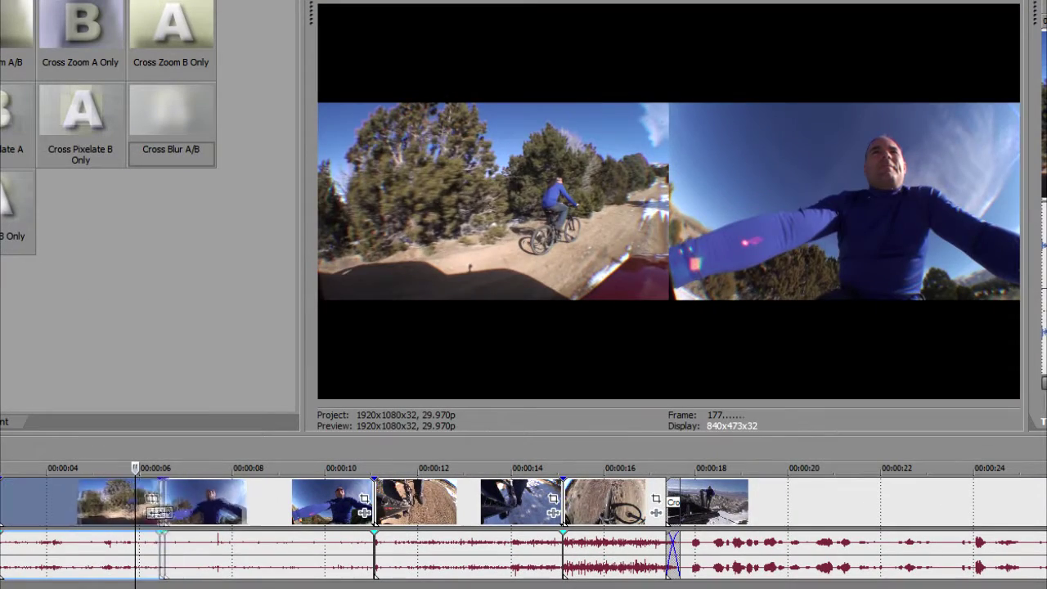
mouse_move(159, 512)
left_mouse_down()
mouse_move(163, 521)
mouse_move(144, 518)
mouse_move(196, 519)
mouse_move(172, 519)
left_mouse_up()
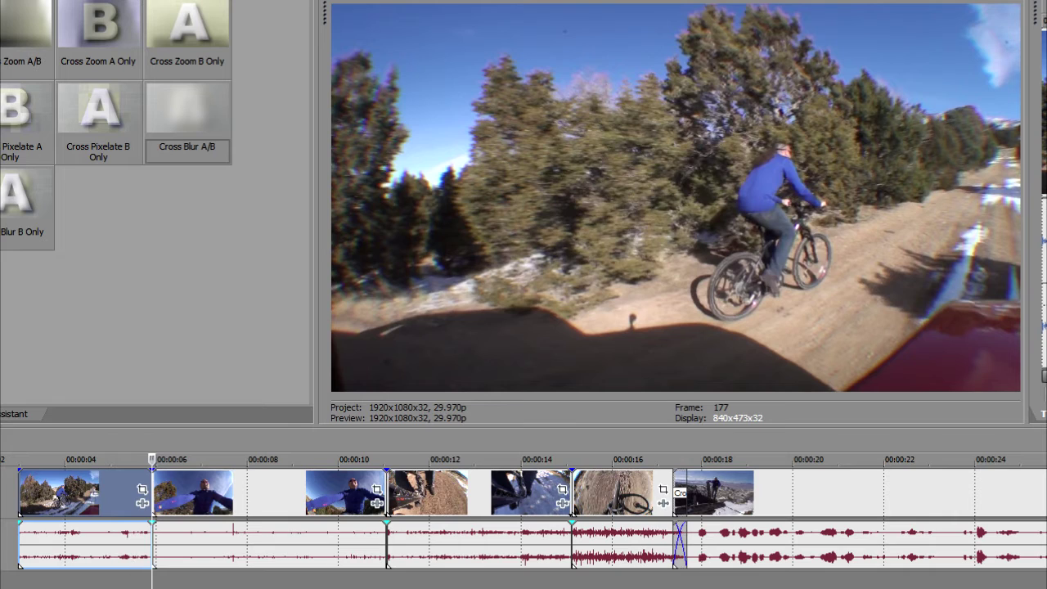
- Play back across the adjusted cut to check it
left_click(132, 581)
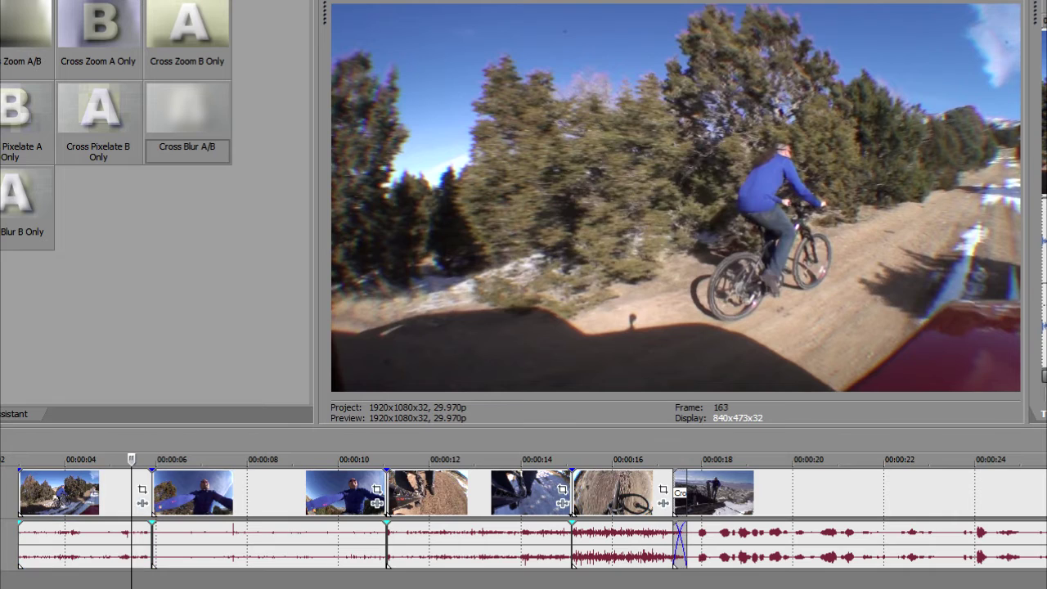
key("space")
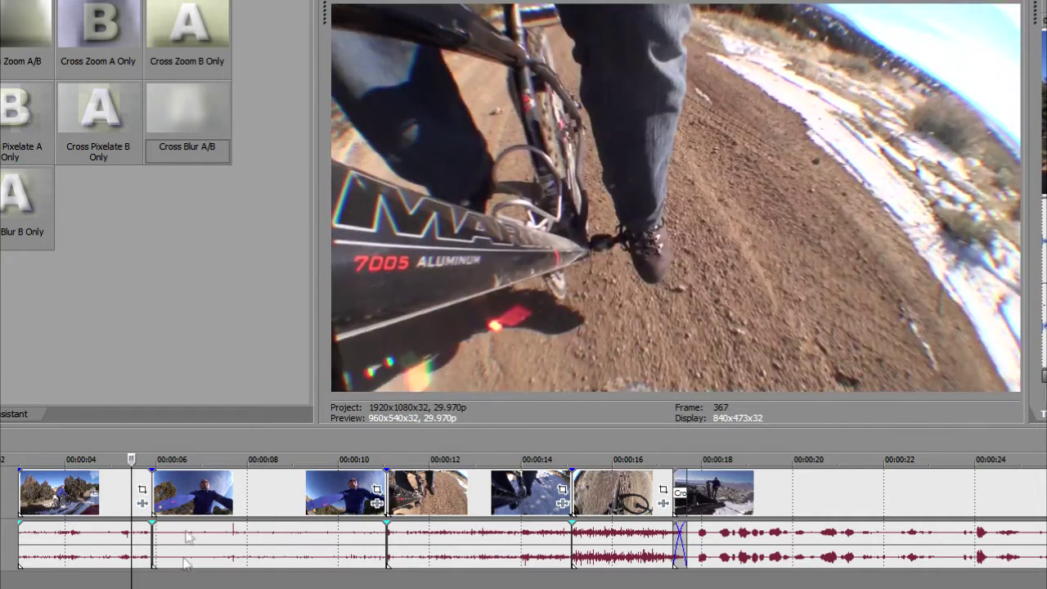
key("space")
- Select the arms-out clip and begin slipping its footage within its edges
left_click(197, 507)
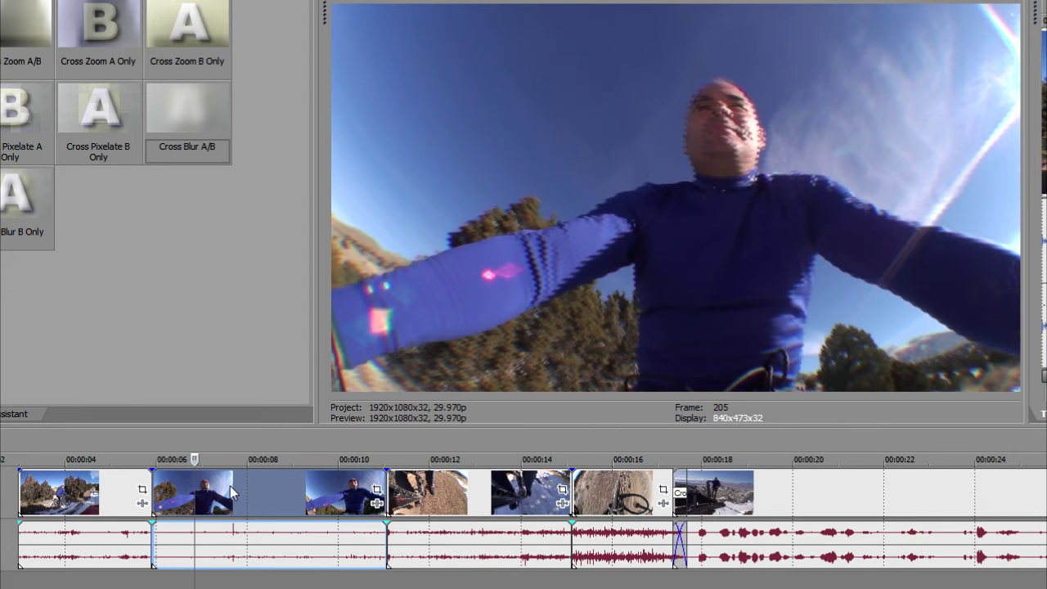
left_click(230, 486)
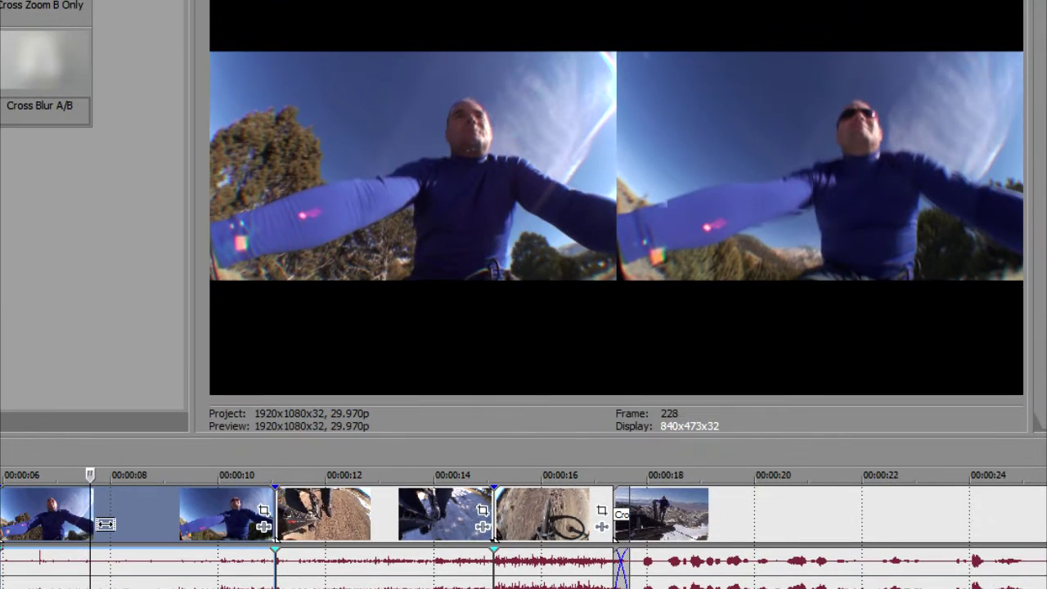
left_click_drag(99, 524, 89, 521)
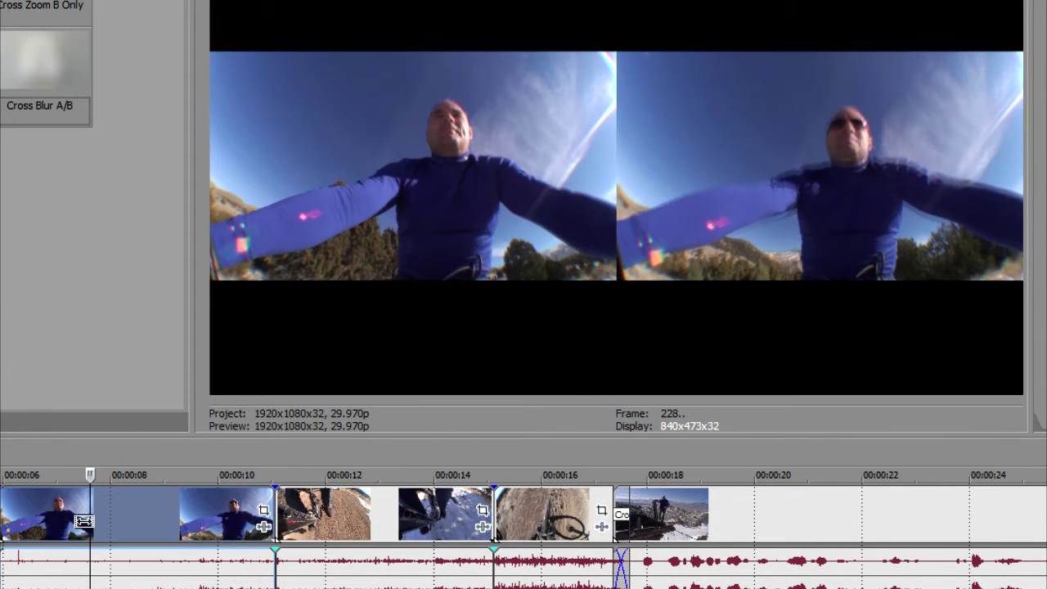
- Slip the arms-out footage back and forth until it opens on the rider's hand-to-head moment
left_click_drag(84, 521, 11, 517)
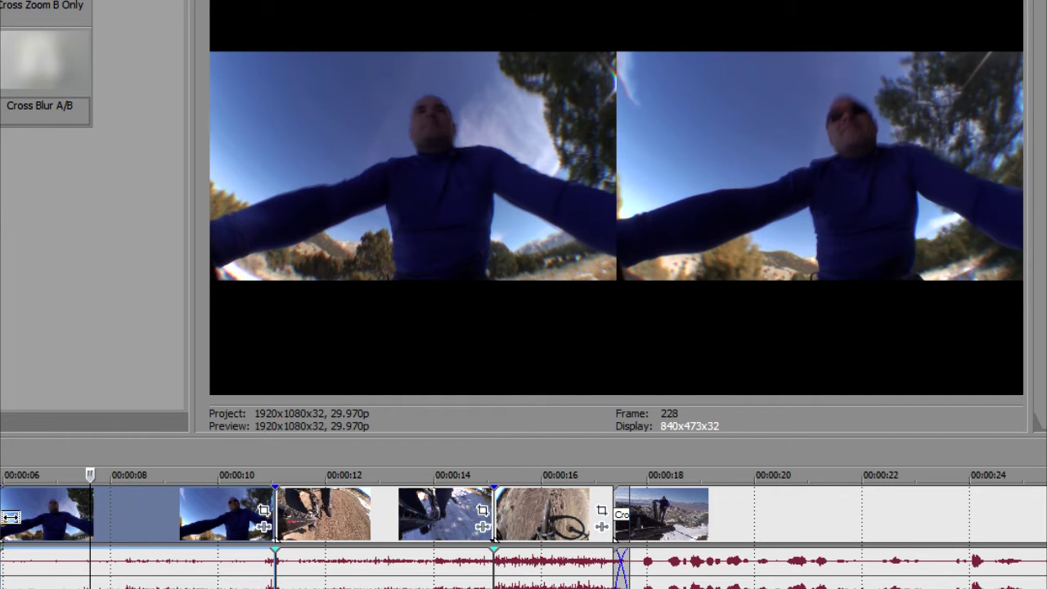
left_click_drag(9, 517, 10, 517)
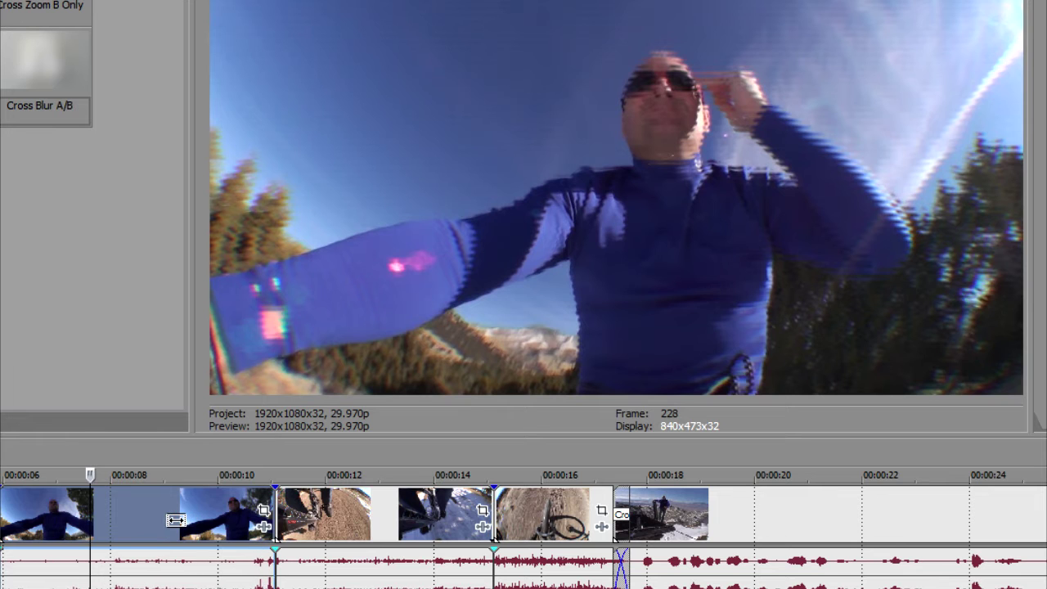
left_click_drag(176, 521, 132, 522)
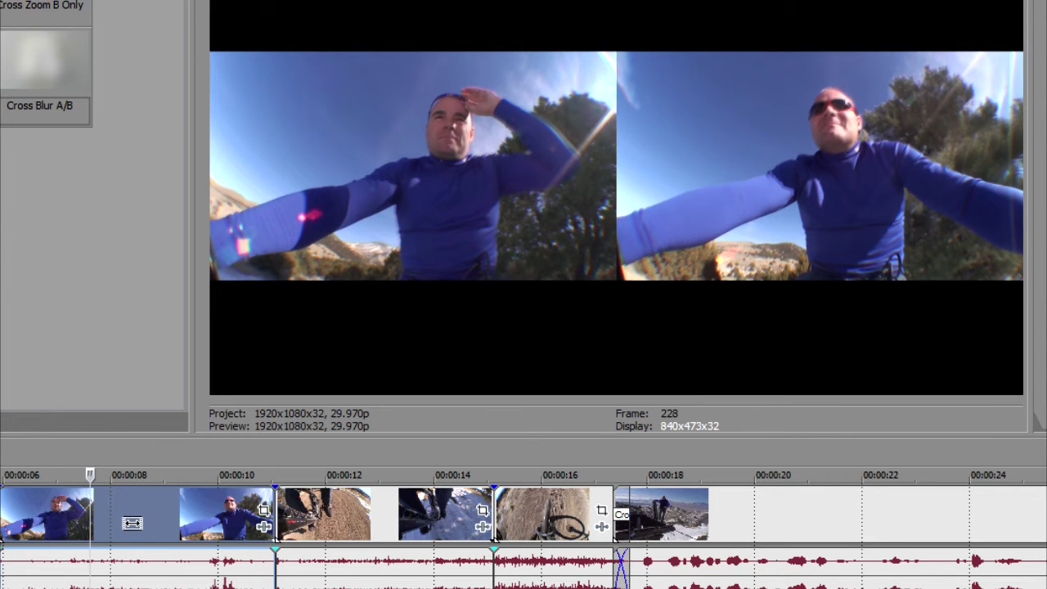
left_click_drag(130, 524, 94, 526)
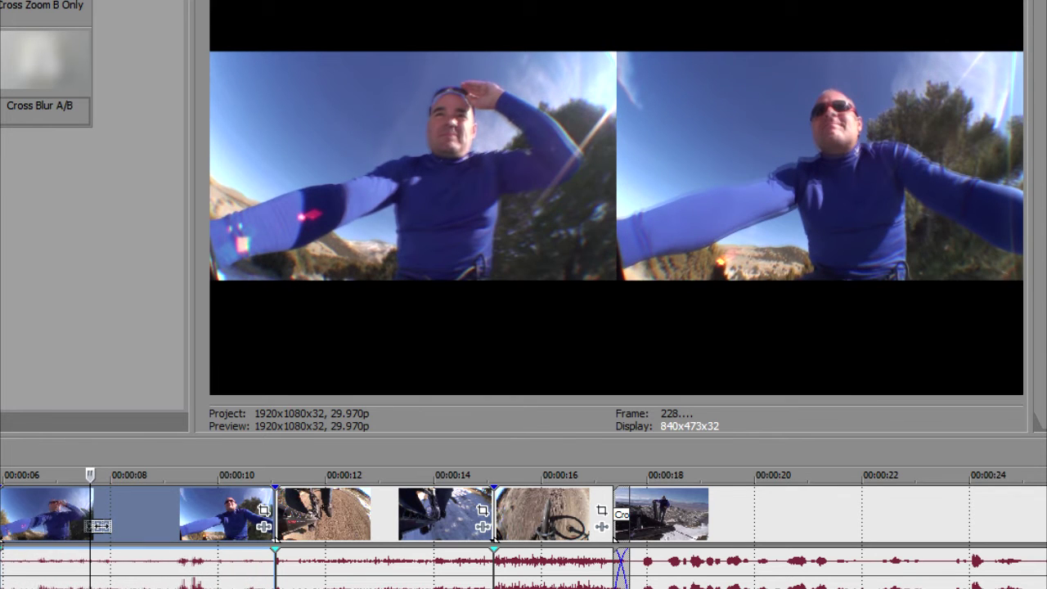
left_click_drag(94, 526, 121, 522)
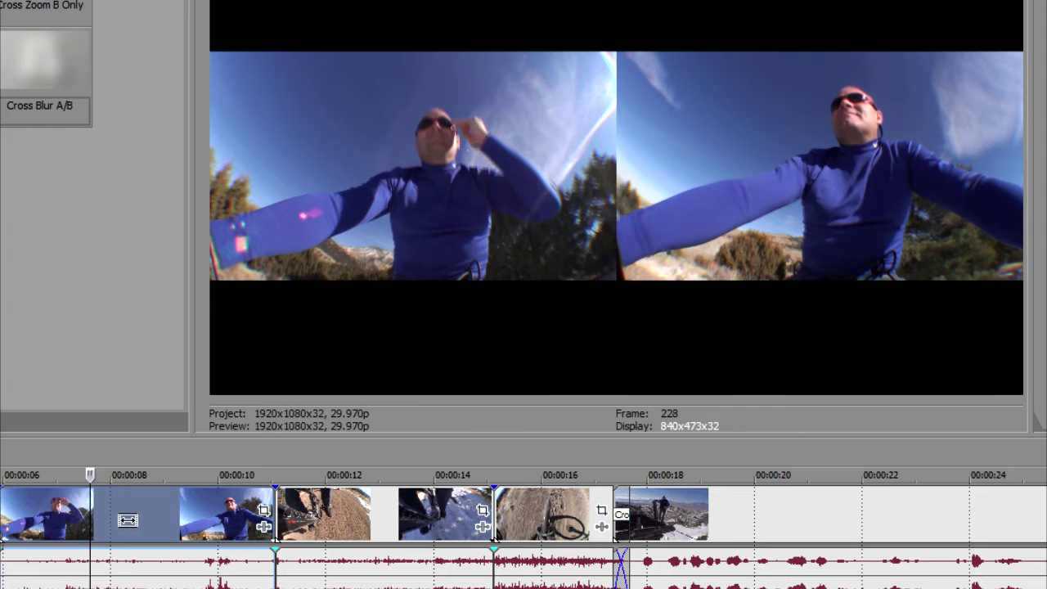
left_click_drag(128, 521, 136, 517)
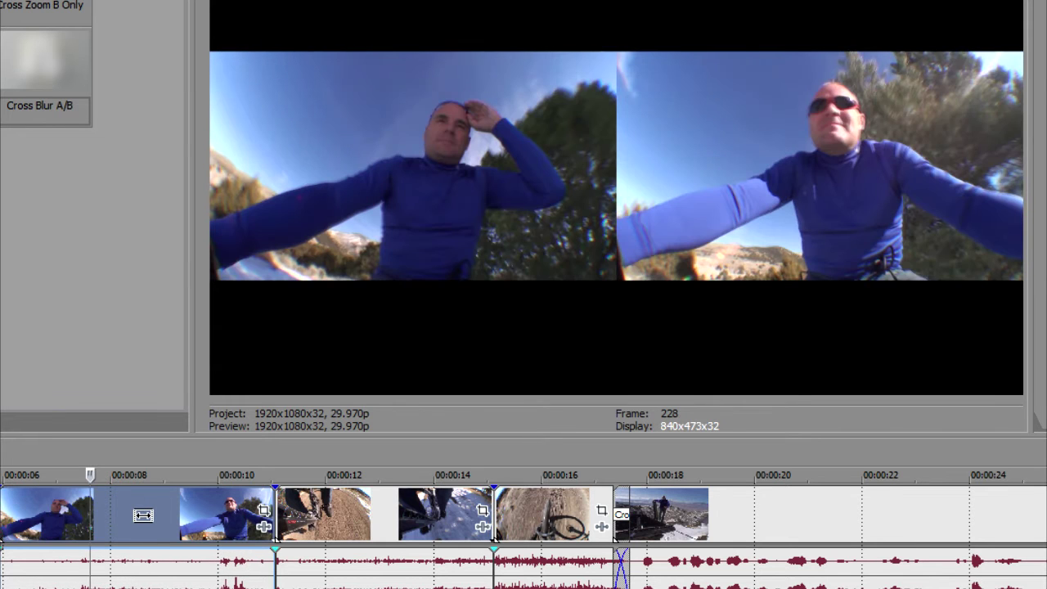
left_click_drag(143, 516, 140, 515)
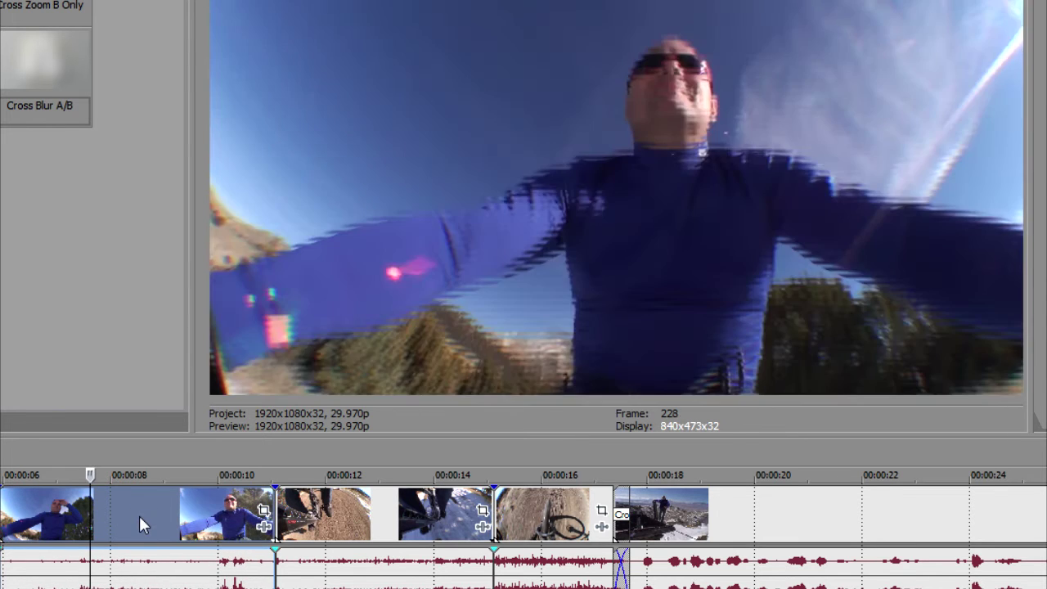
left_click_drag(50, 516, 1, 515)
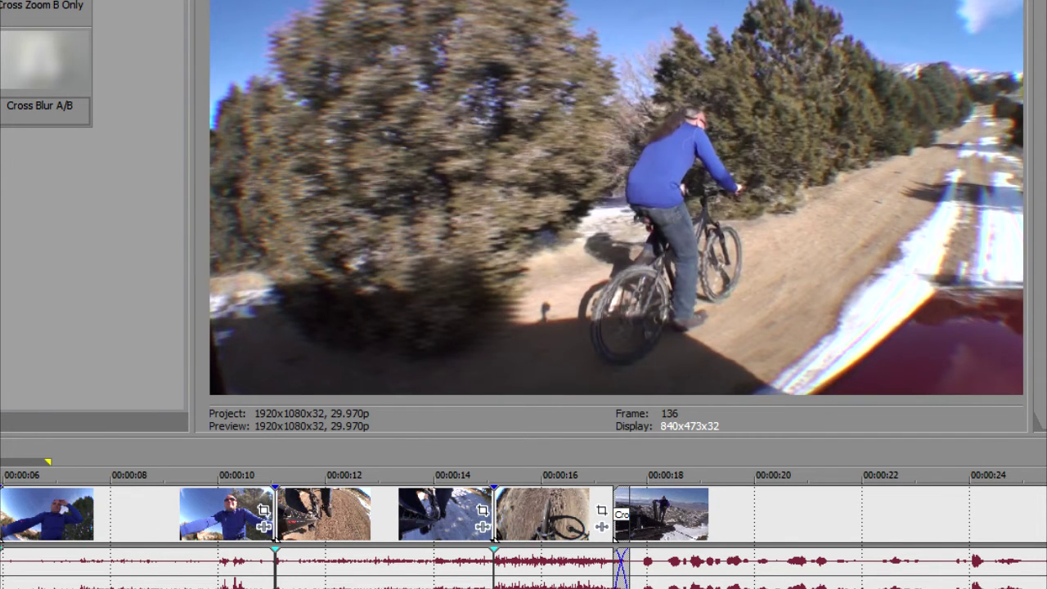
key("space")
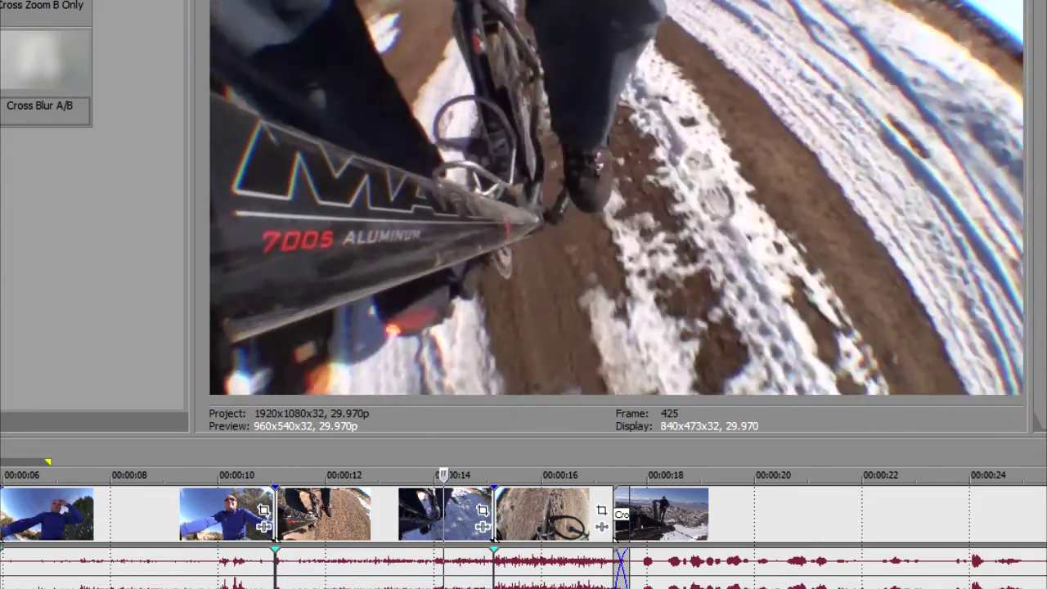
key("space")
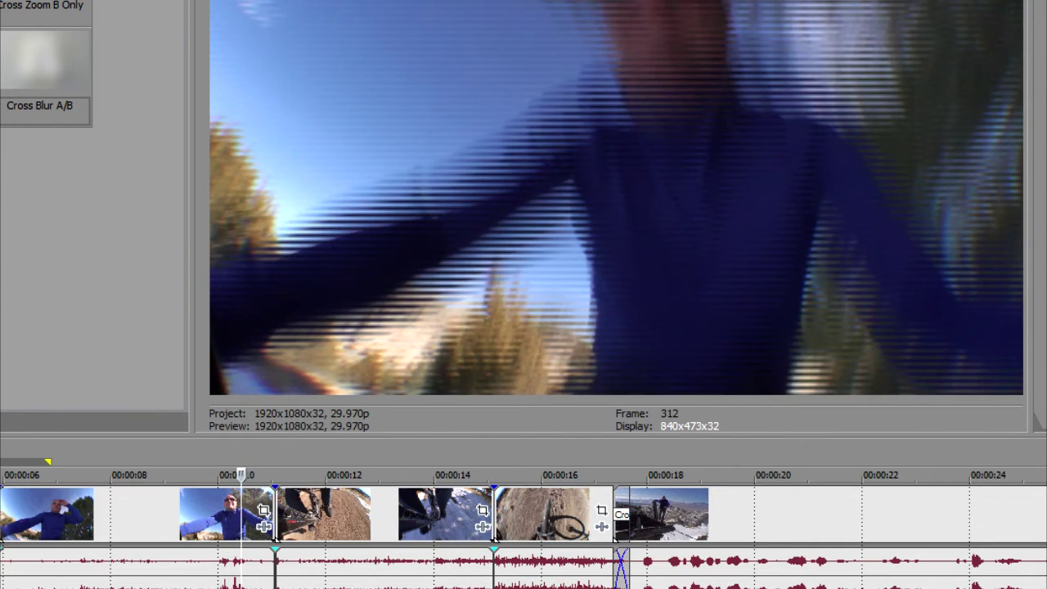
key("space")
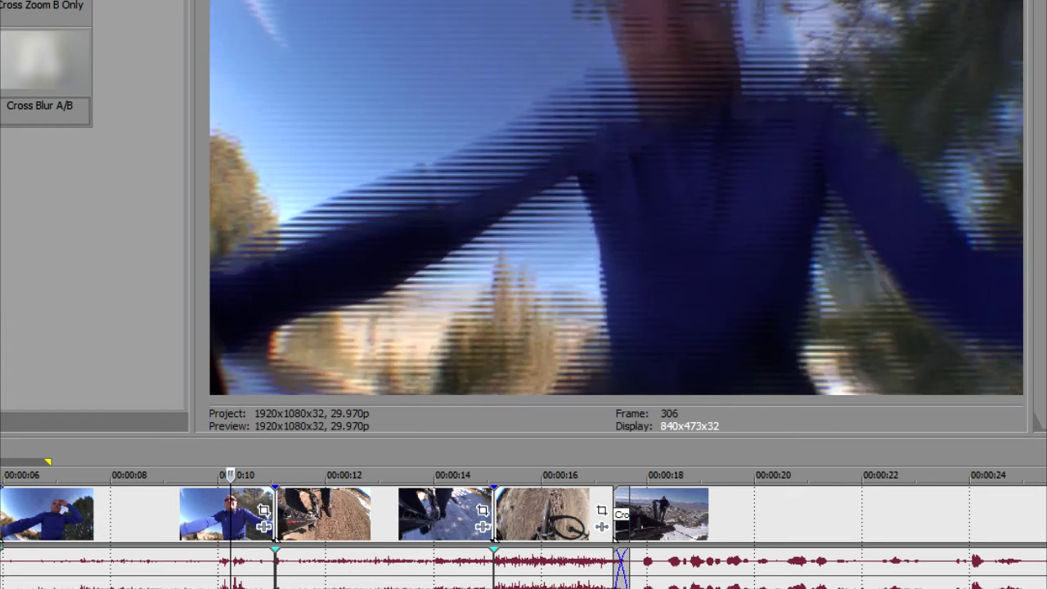
left_click_drag(277, 474, 249, 475)
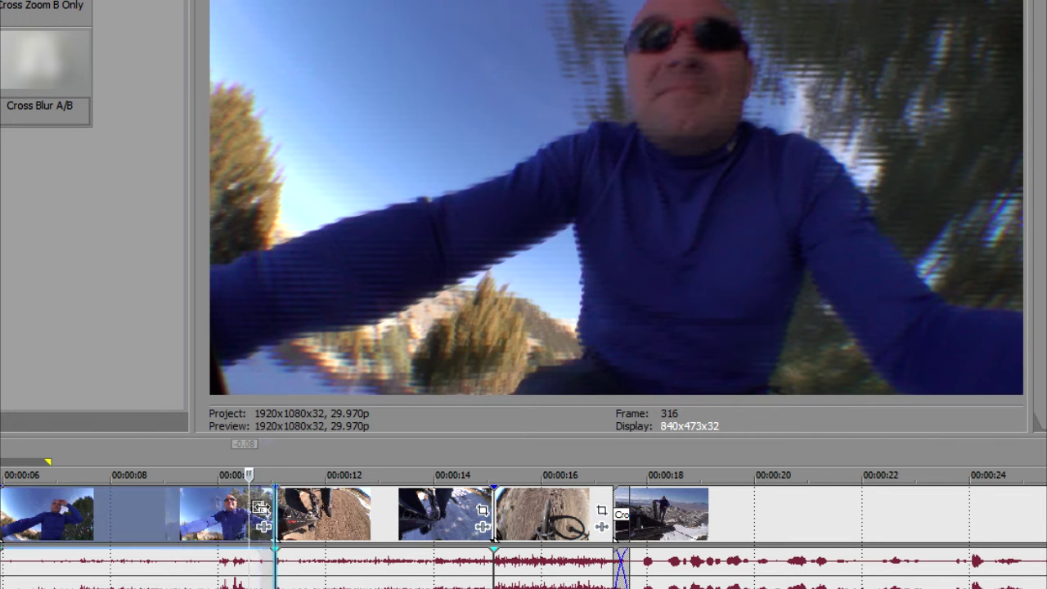
- Ripple-trim about half a second off the arms-out clip's end, then step back to review
left_click_drag(270, 502, 249, 510)
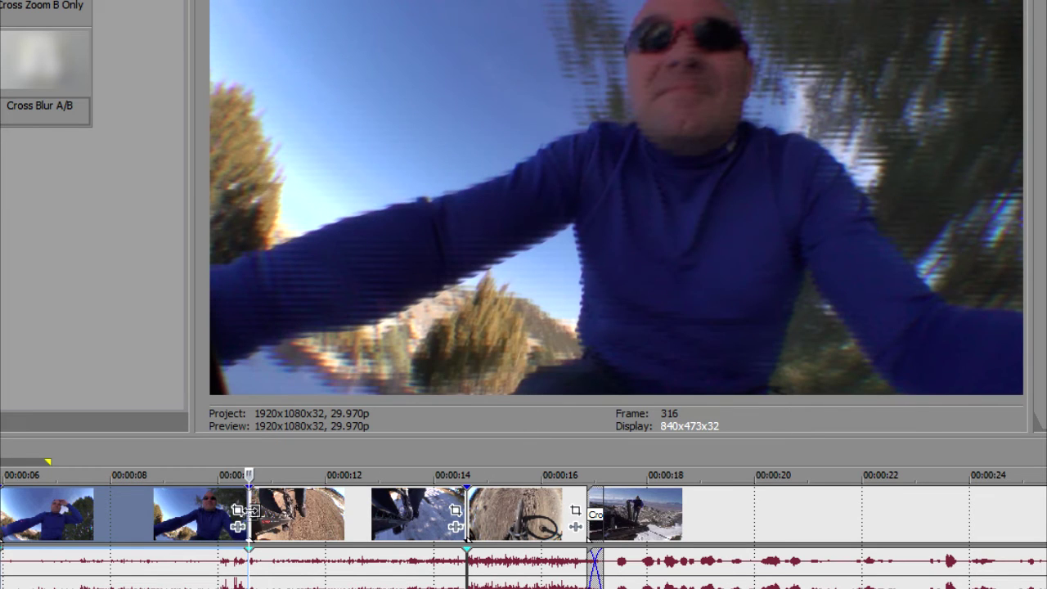
left_click_drag(249, 475, 234, 475)
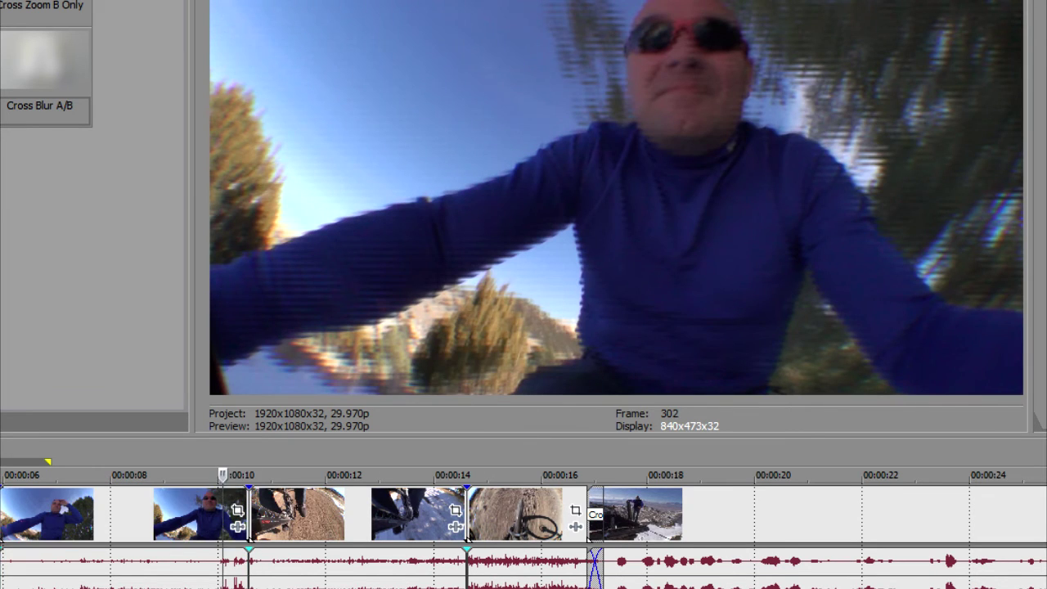